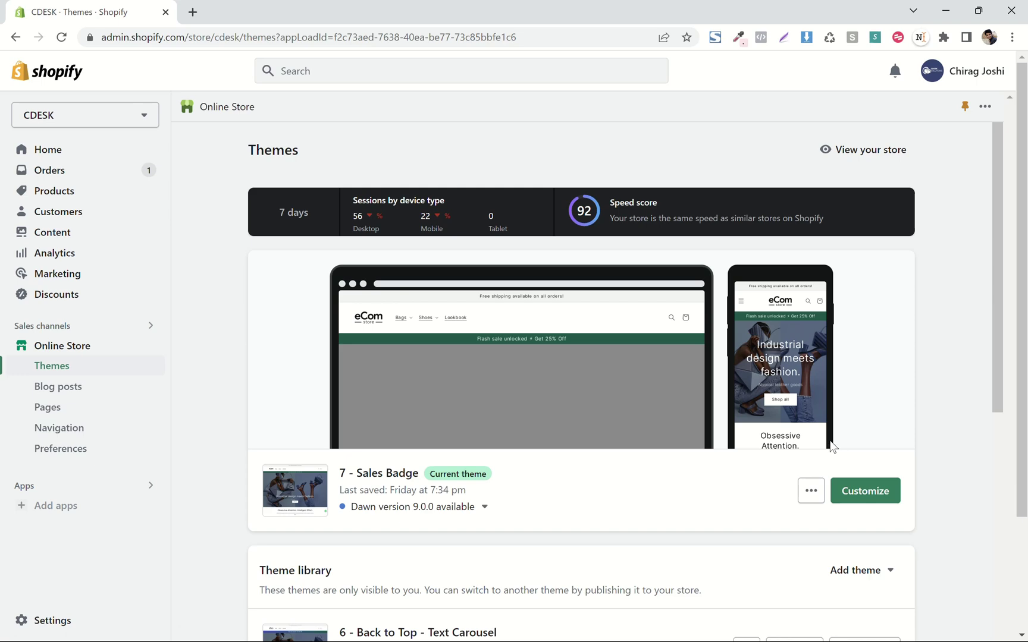
scroll(785, 405, down, 2)
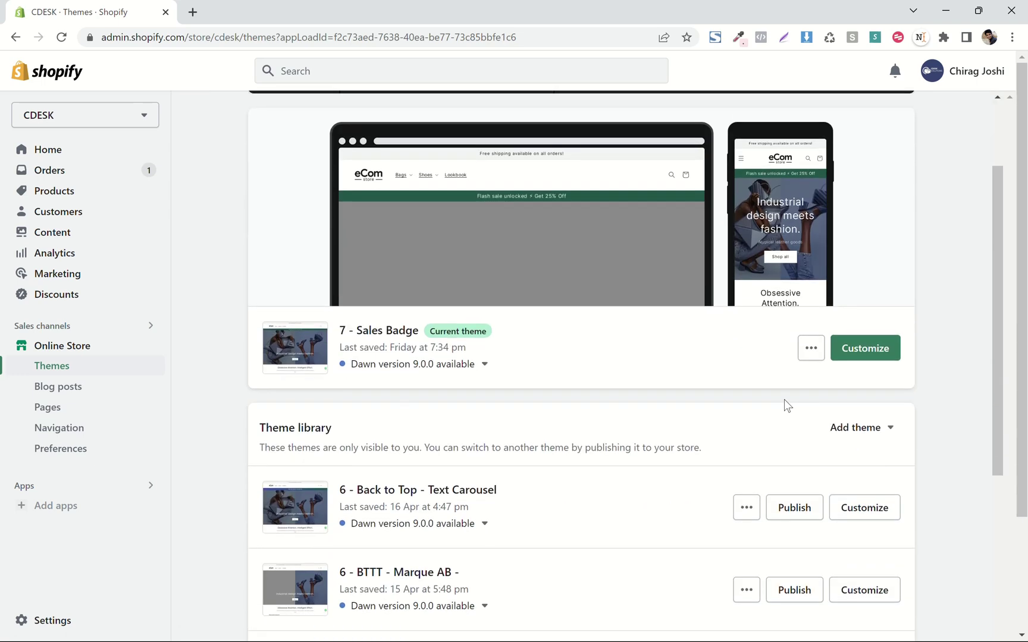
Open theme.liquid in the code editor of the current 7 - Sales Badge theme
click(812, 354)
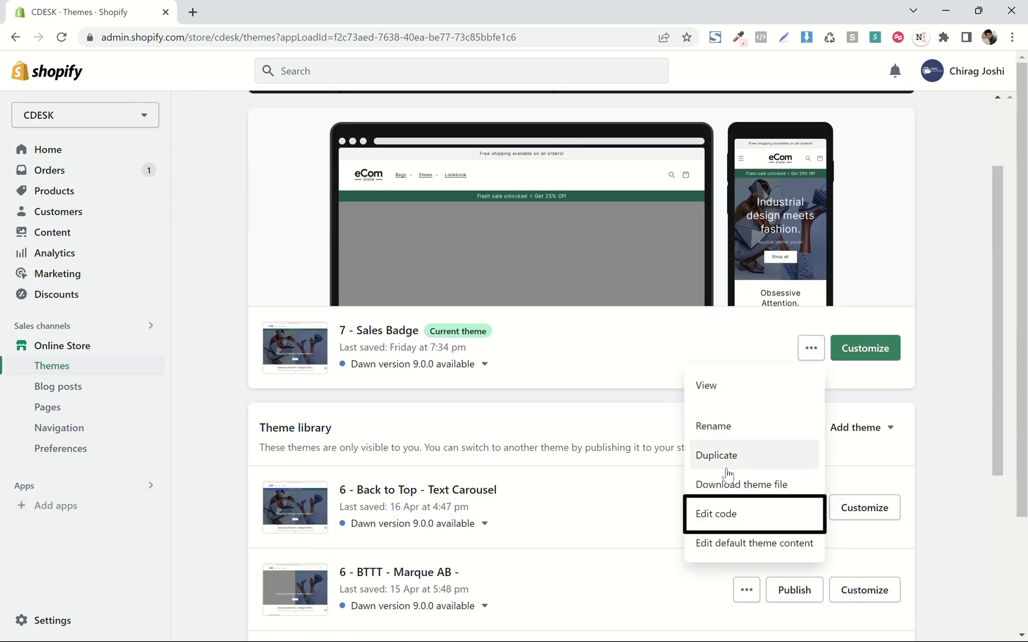
click(770, 515)
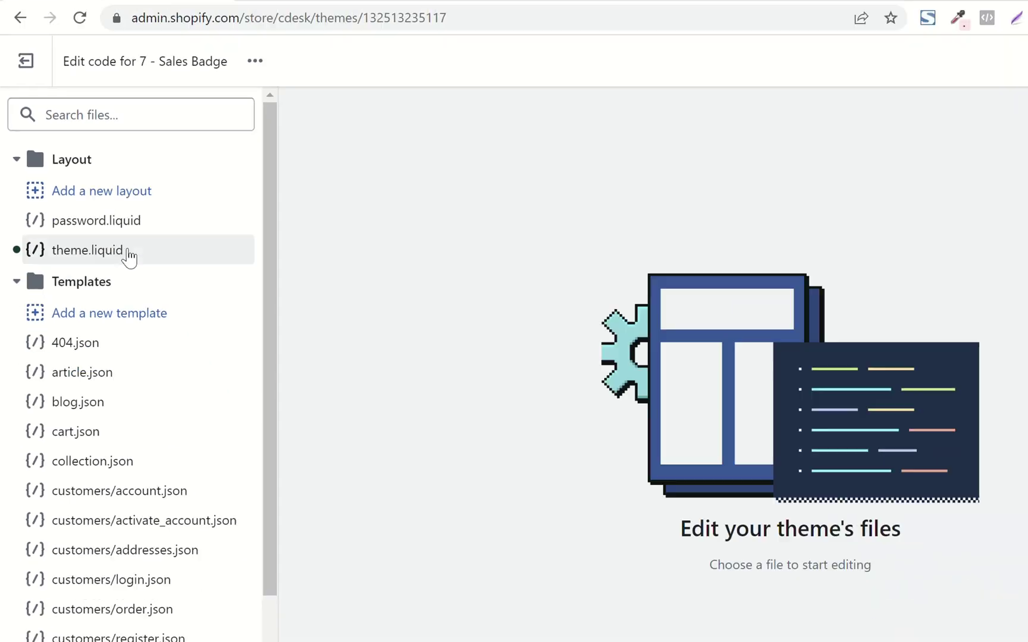
click(92, 209)
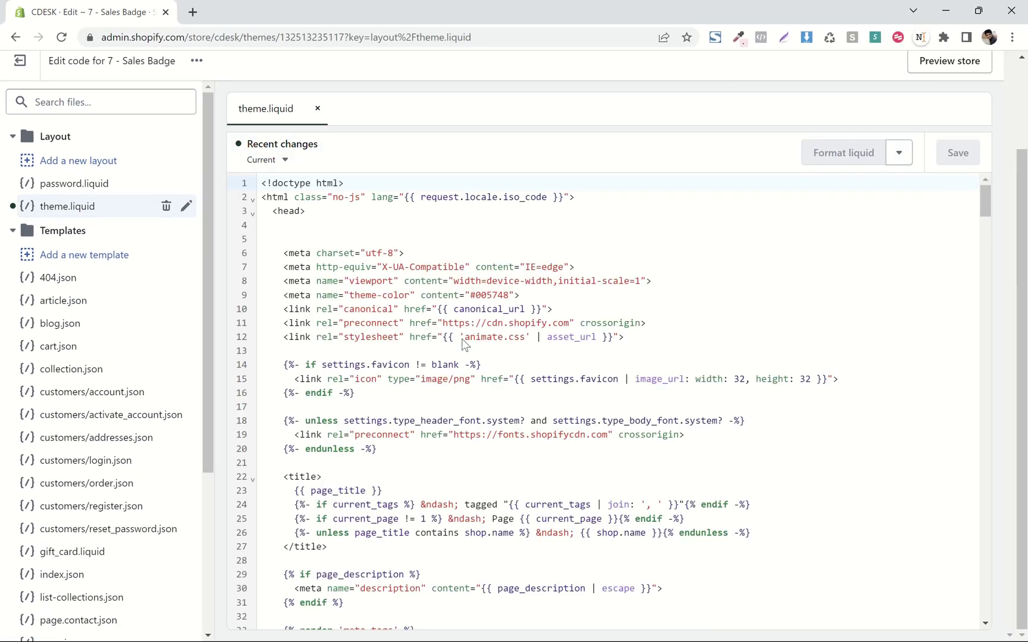
scroll(666, 454, down, 5)
scroll(666, 453, down, 10)
scroll(668, 456, down, 15)
scroll(668, 456, down, 15)
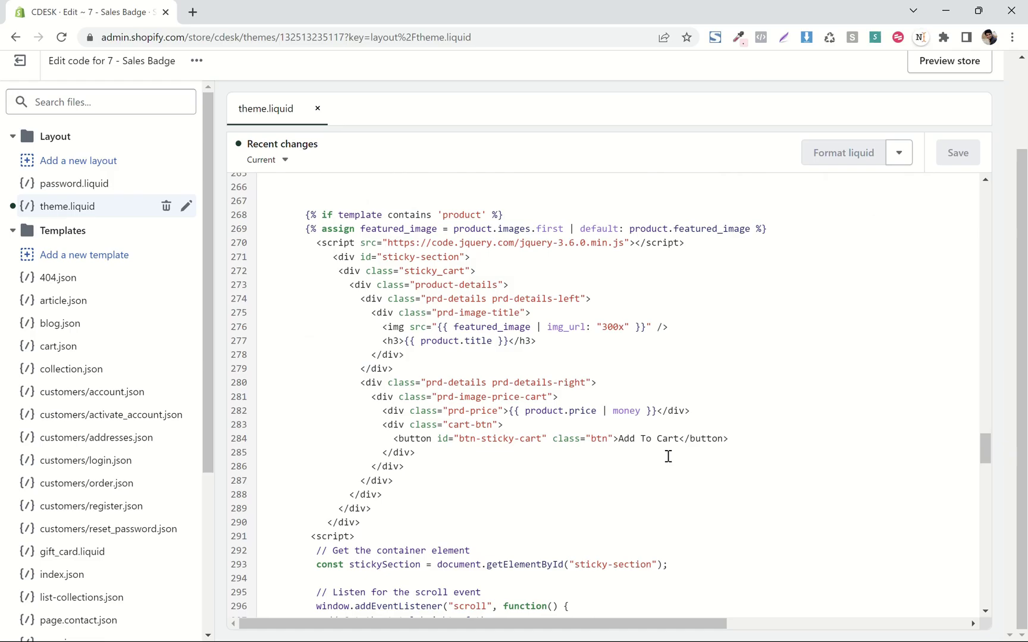
scroll(668, 455, down, 15)
scroll(668, 456, down, 12)
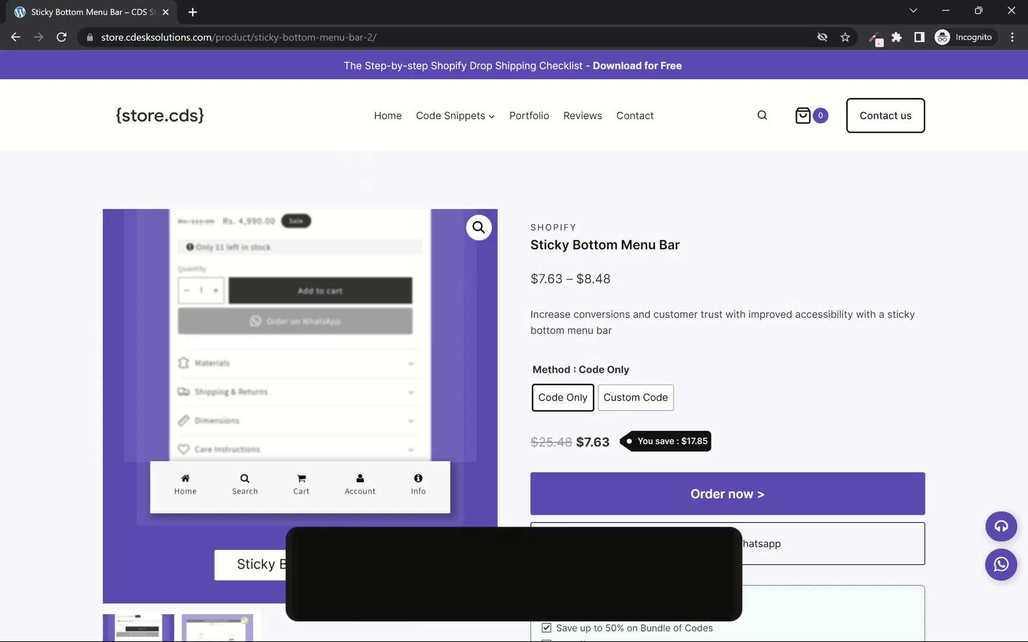
scroll(16, 253, down, 2)
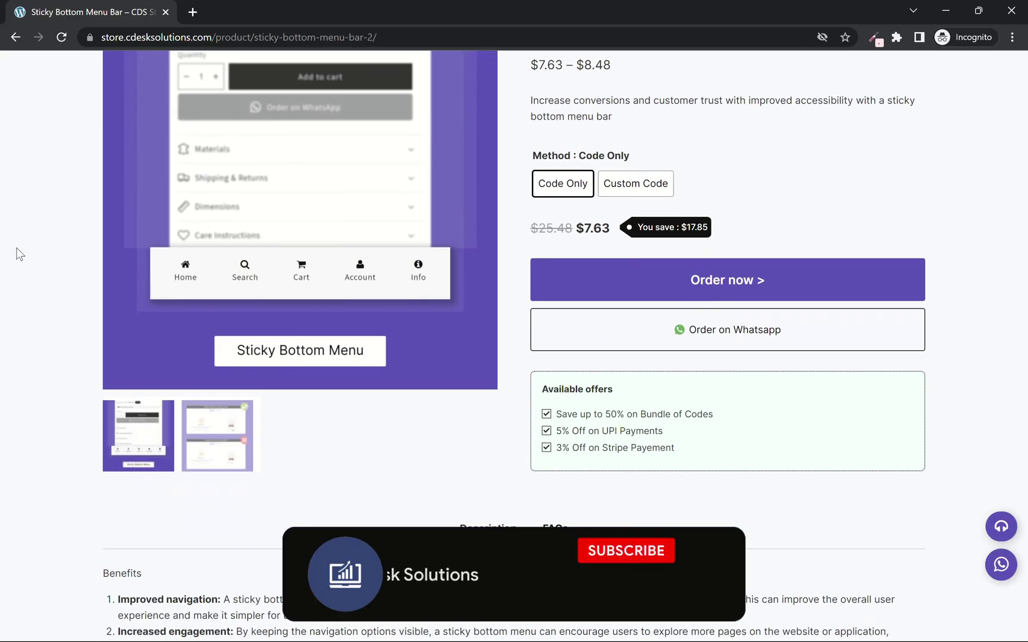
scroll(16, 253, down, 3)
scroll(580, 329, up, 4)
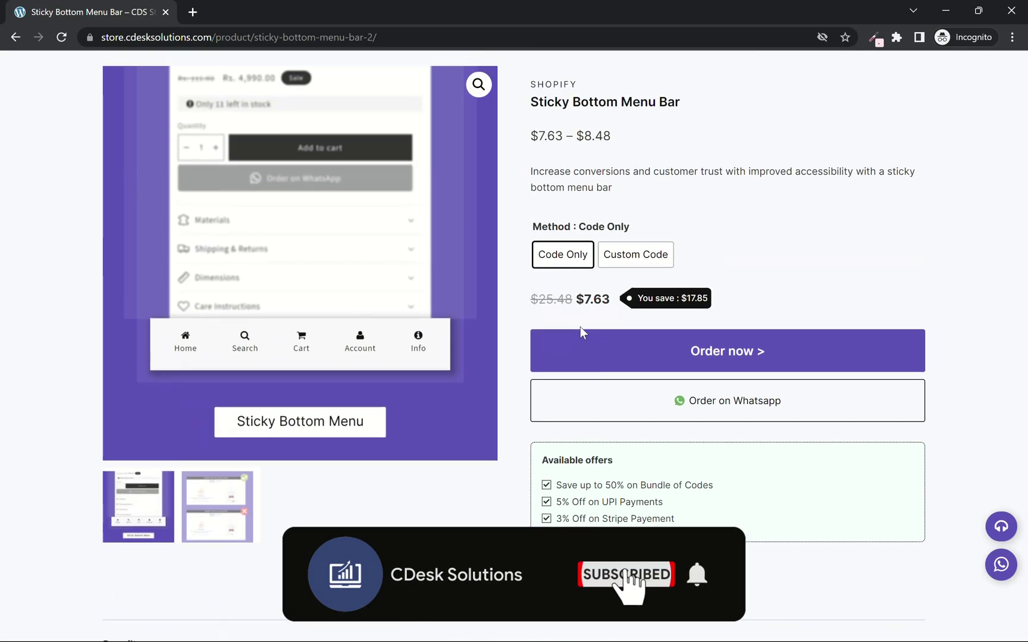
scroll(583, 331, up, 2)
scroll(839, 280, down, 3)
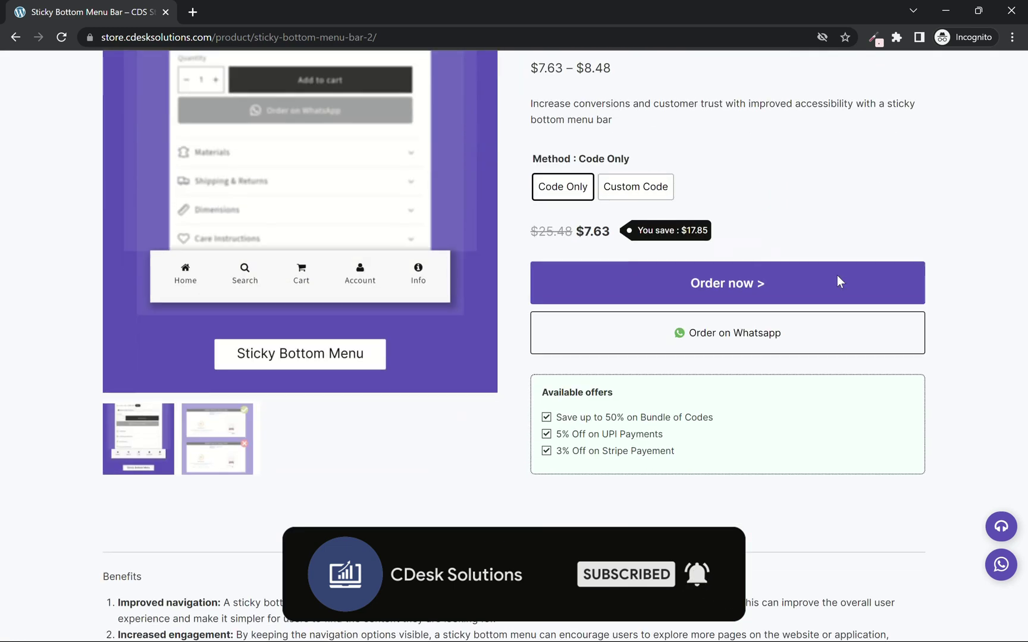
Order the Sticky Bottom Menu Bar – Code Only product for $7.40
click(715, 289)
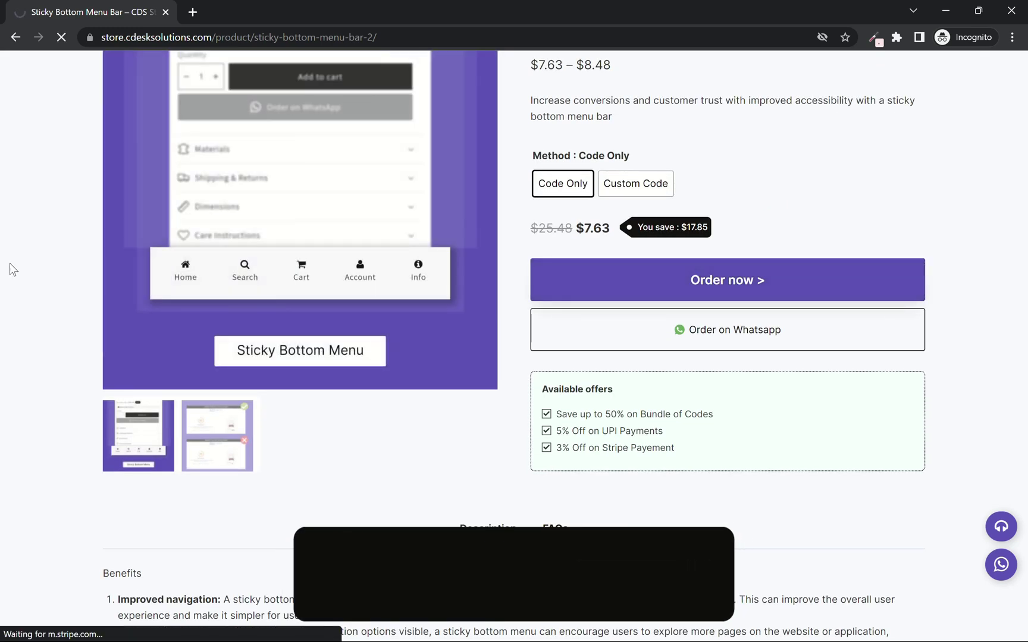
scroll(97, 275, down, 3)
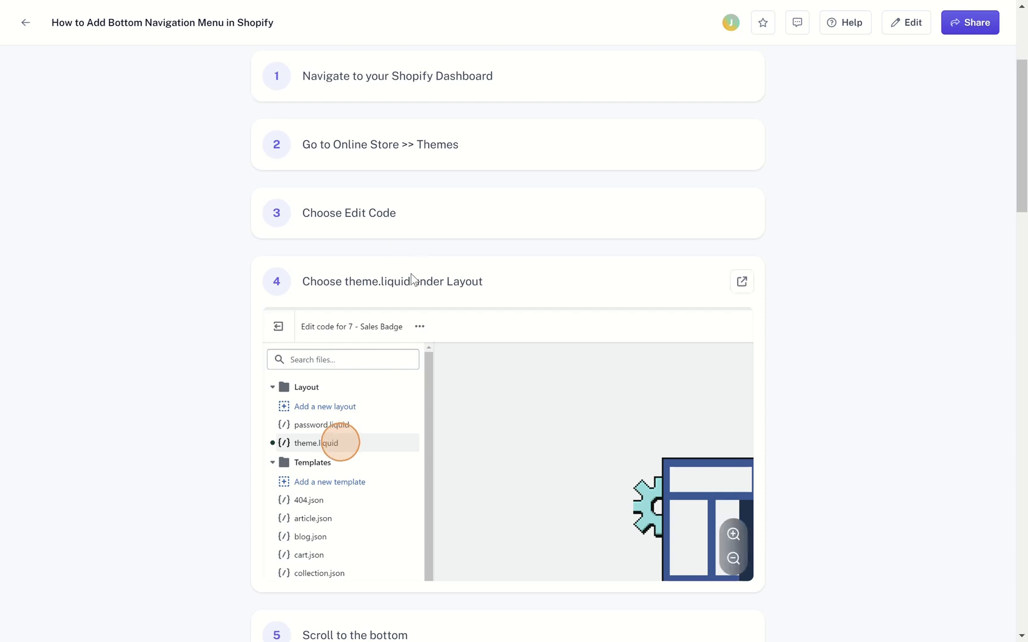
scroll(411, 277, down, 3)
scroll(411, 278, down, 2)
scroll(411, 278, down, 4)
scroll(411, 278, down, 1)
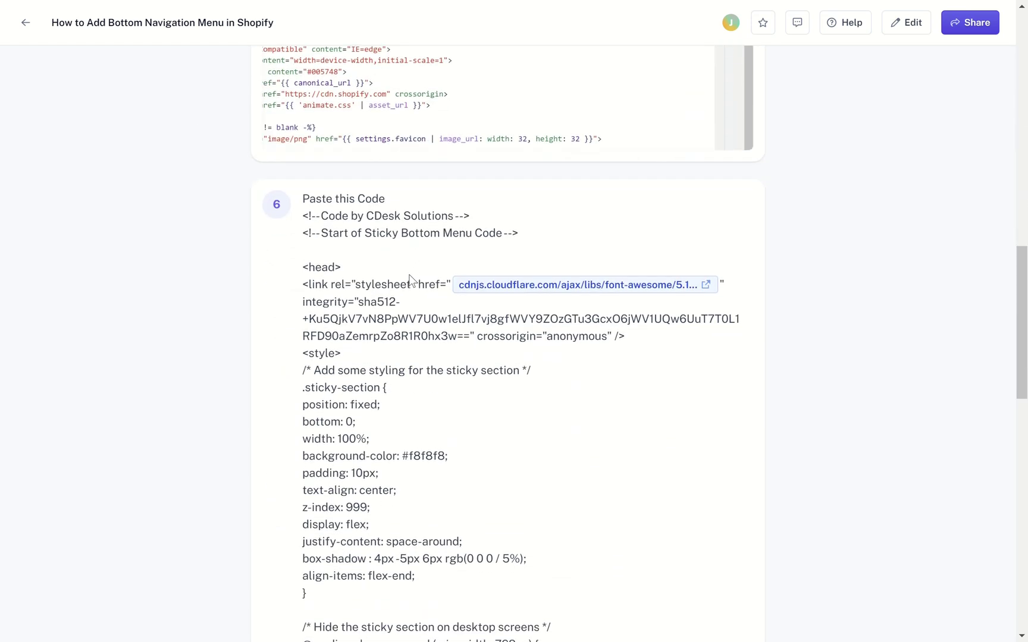
mouse_move(303, 215)
mouse_down()
mouse_move(400, 431)
mouse_move(552, 480)
mouse_up()
scroll(401, 430, down, 3)
scroll(401, 431, down, 3)
scroll(401, 431, down, 3)
scroll(401, 431, down, 3)
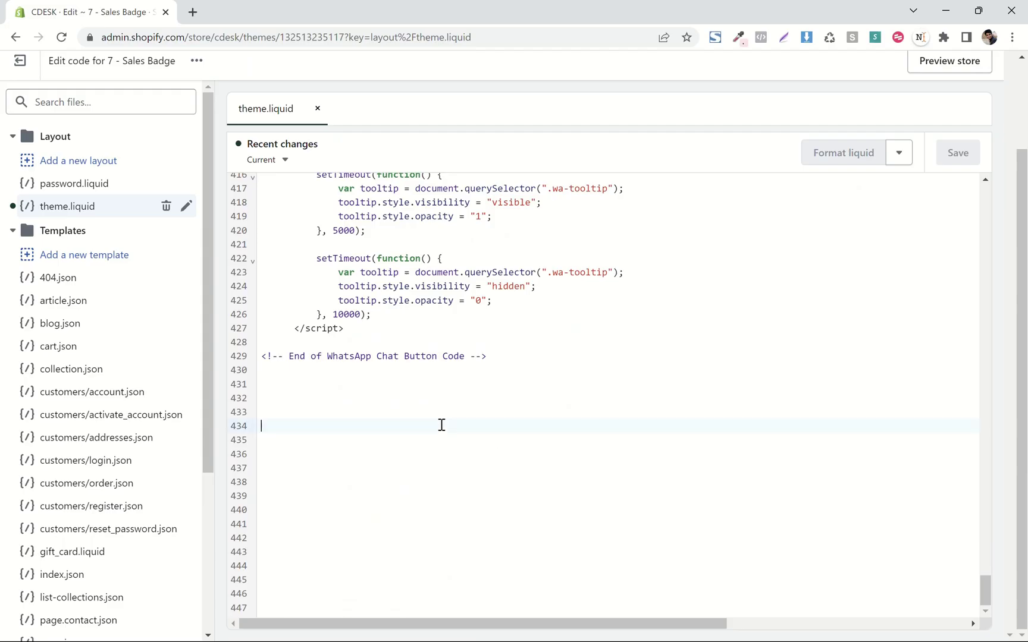
Paste the sticky bottom menu code into theme.liquid below the WhatsApp chat code
key(ctrl+v)
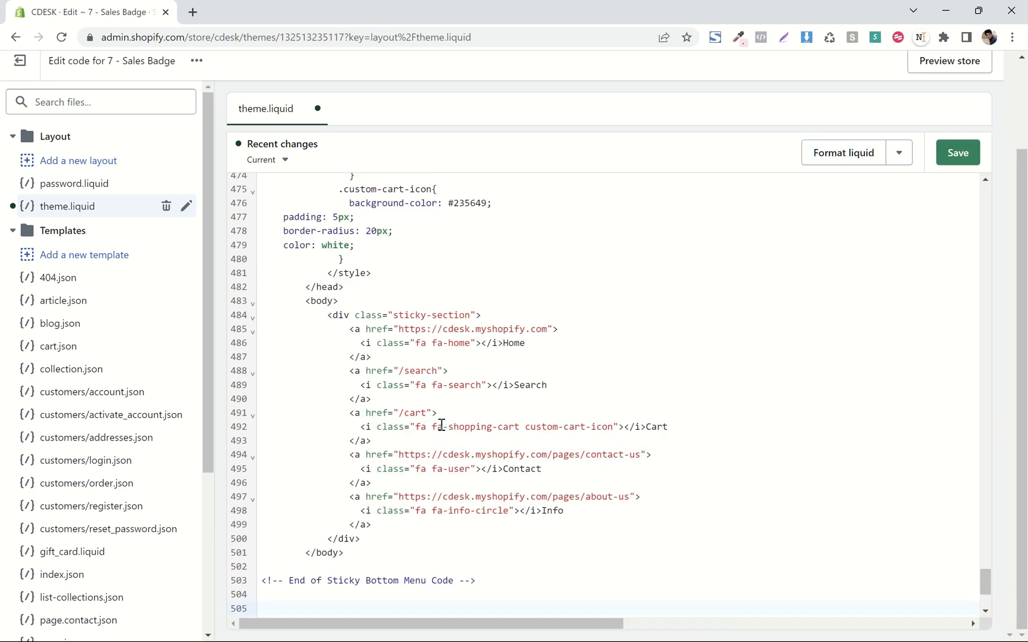
scroll(441, 425, up, 10)
scroll(644, 320, down, 3)
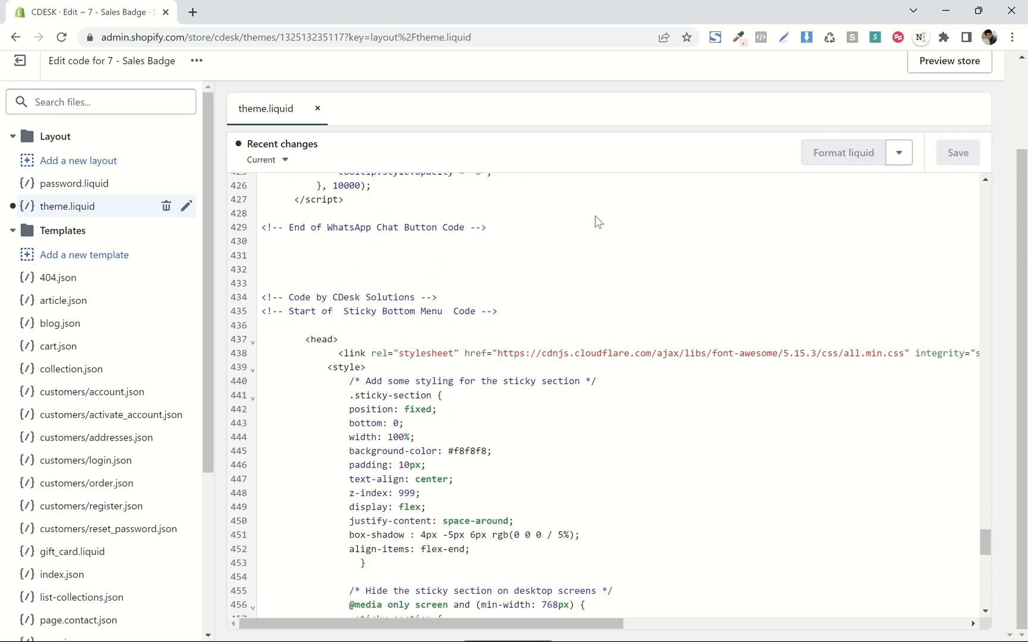
scroll(595, 215, down, 5)
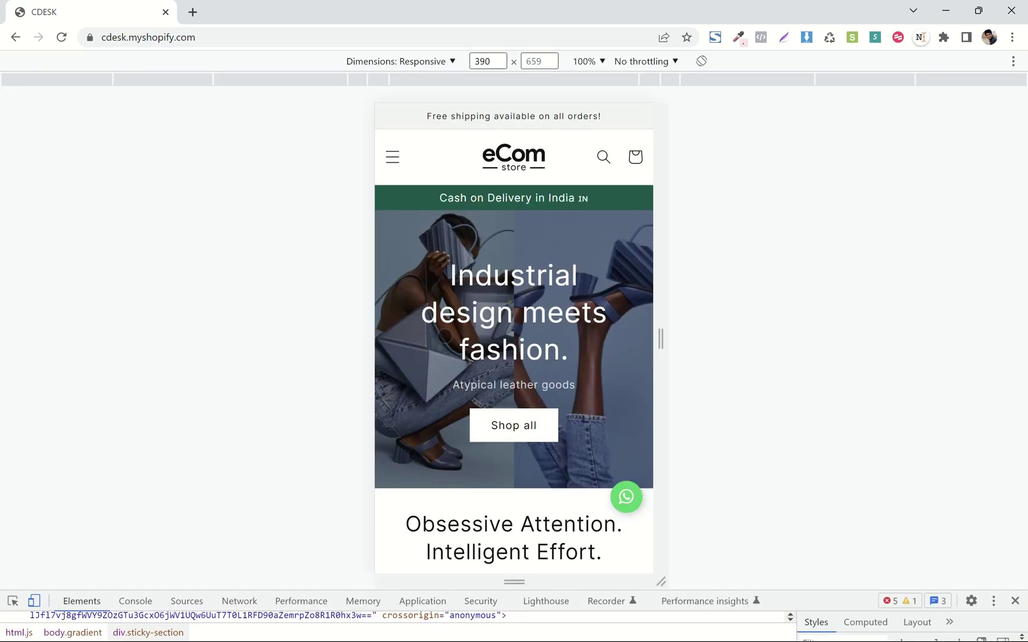
Reload the mobile storefront and test the bottom bar's Contact, Search, Cart and Info links
click(62, 38)
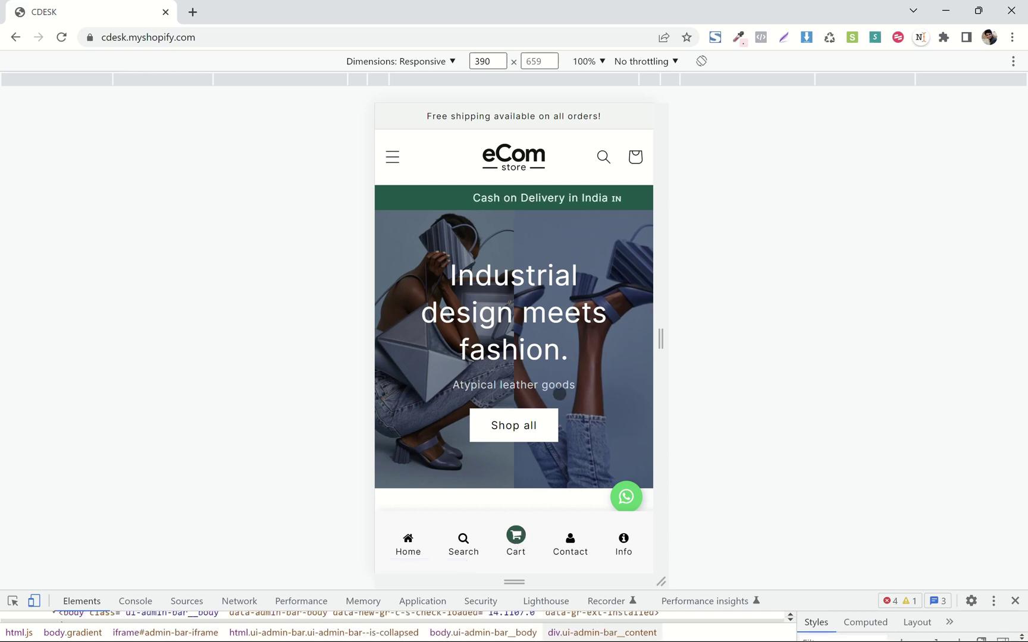
click(570, 539)
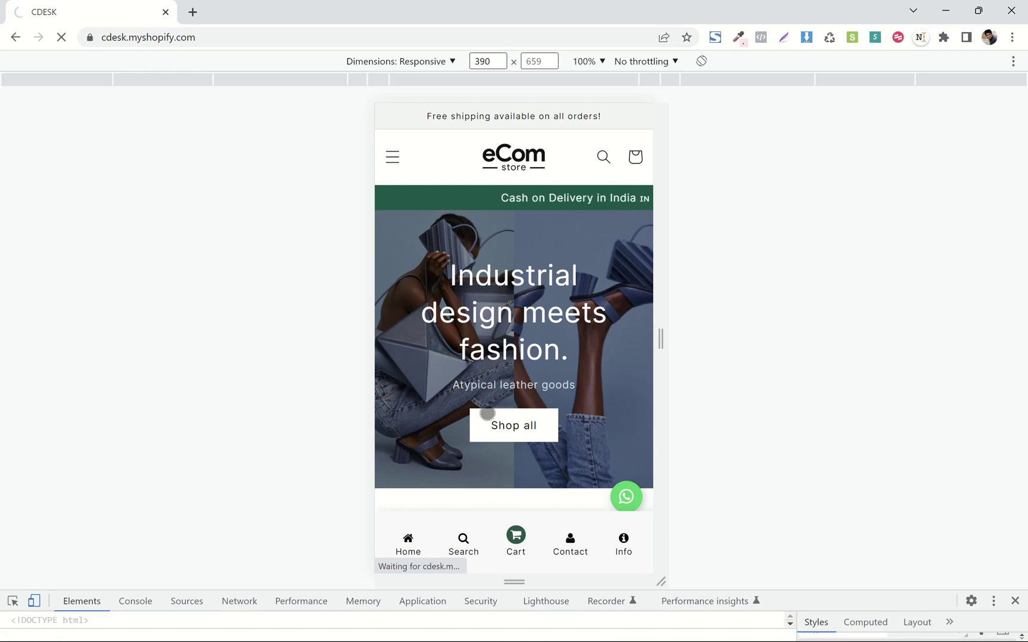
scroll(487, 413, down, 3)
scroll(487, 412, down, 3)
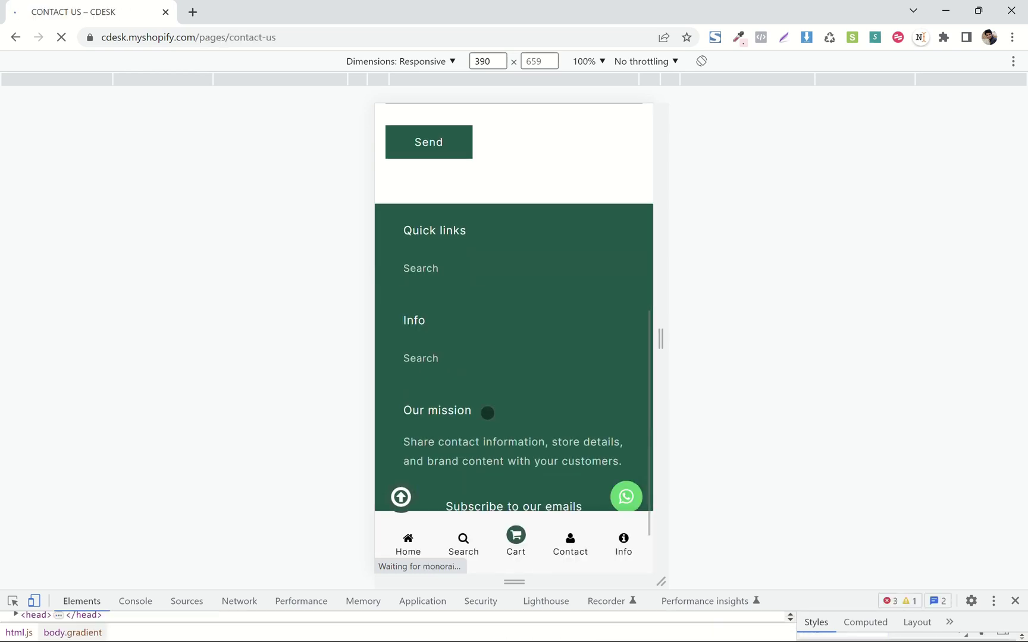
scroll(489, 412, up, 1)
click(464, 541)
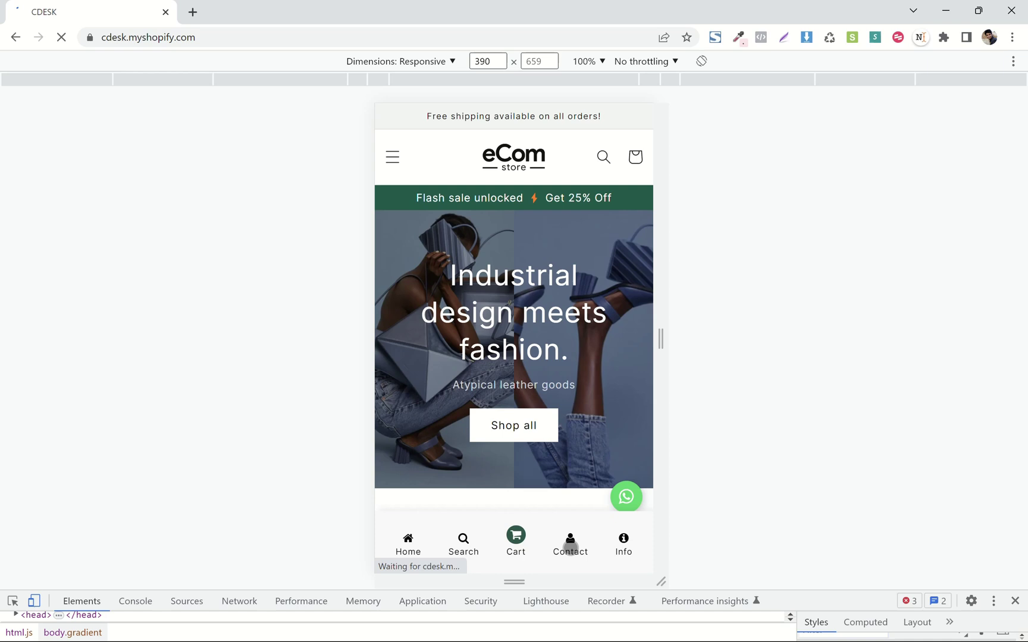
click(517, 538)
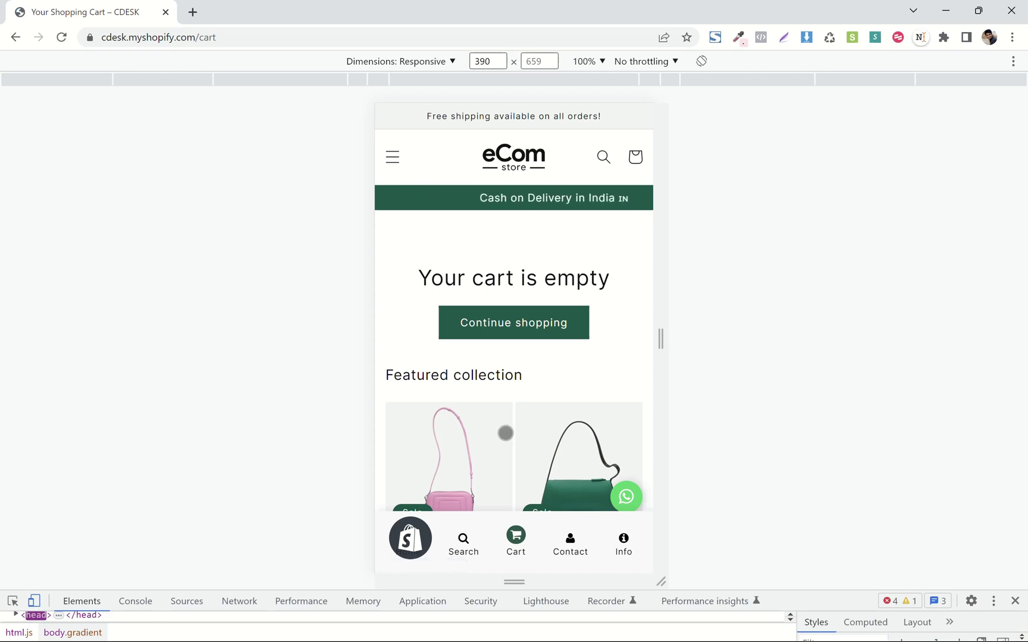
click(604, 546)
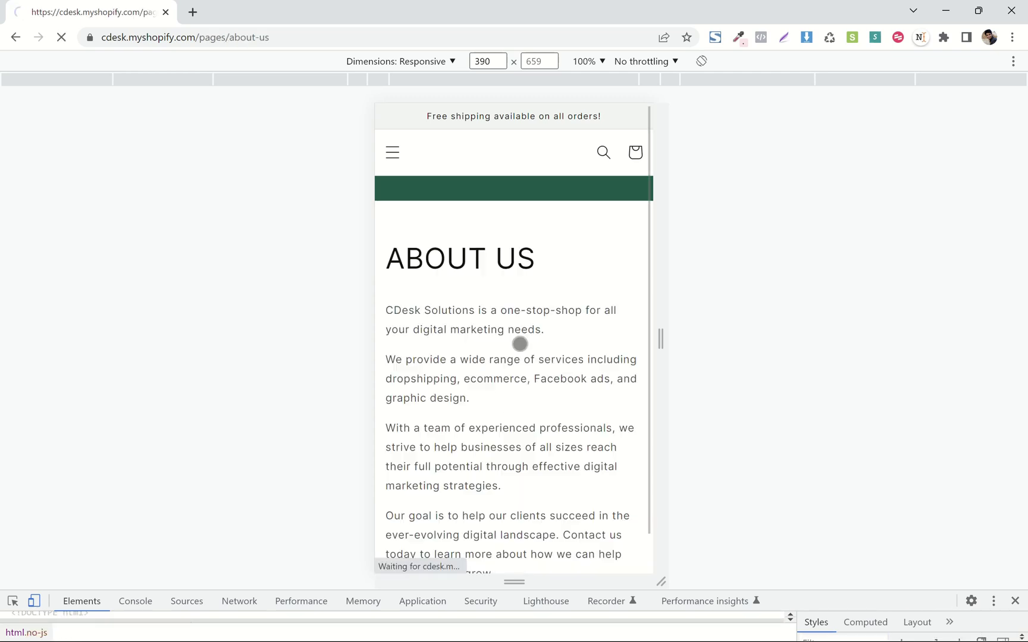
scroll(520, 344, down, 3)
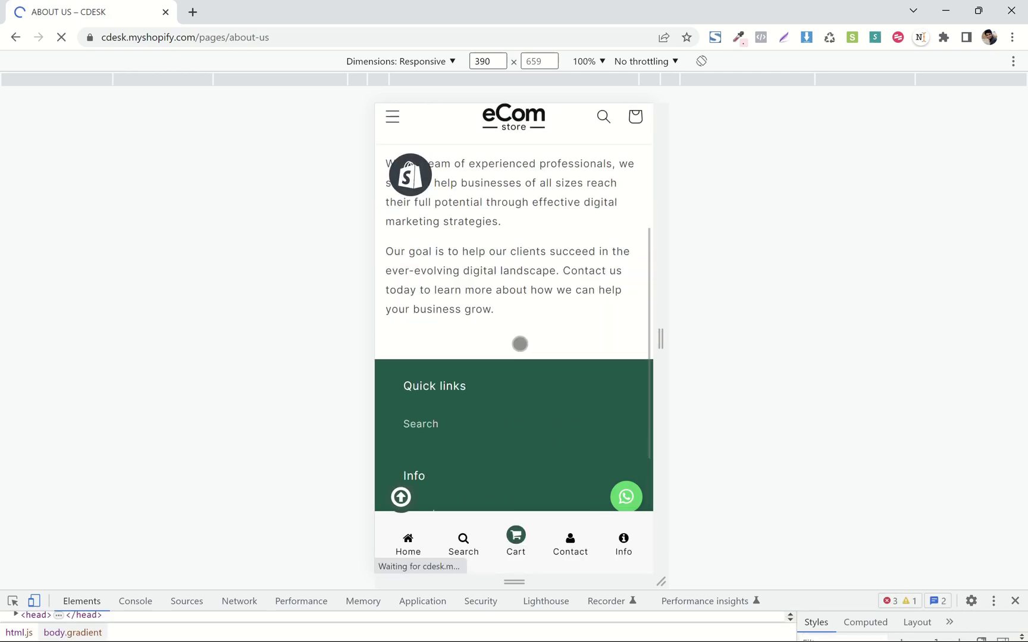
scroll(519, 342, up, 3)
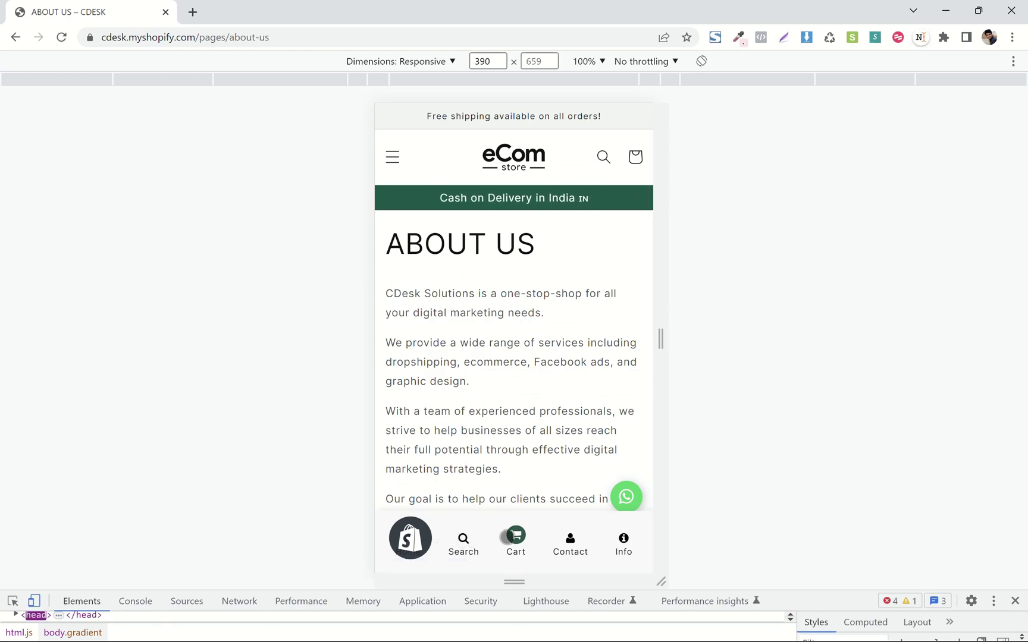